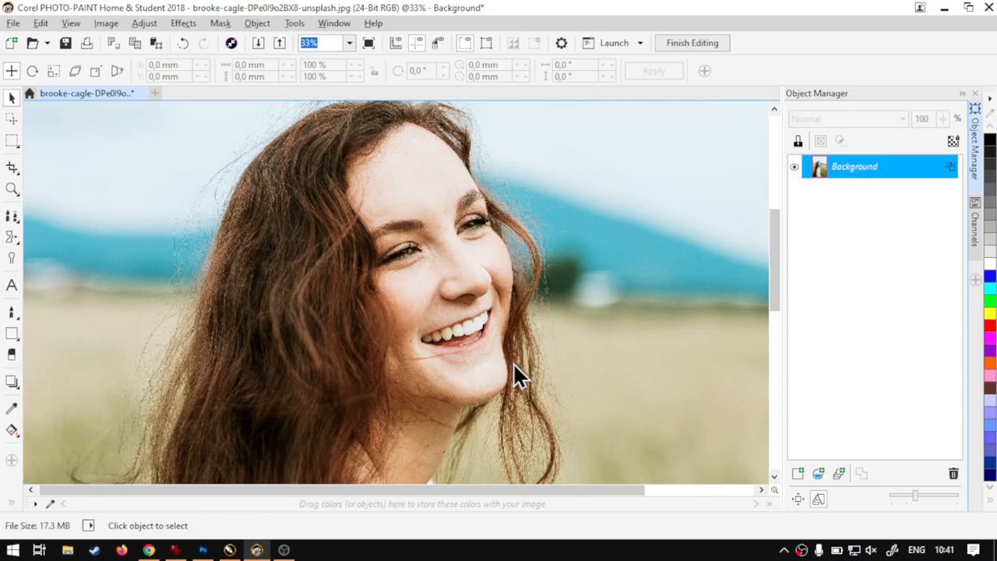
Step: Inspect the photo's red, green and blue channels one at a time and return to the combined RGB view
{"action": "scroll", "coordinate": [512, 362], "scroll_direction": "right", "scroll_amount": 1}
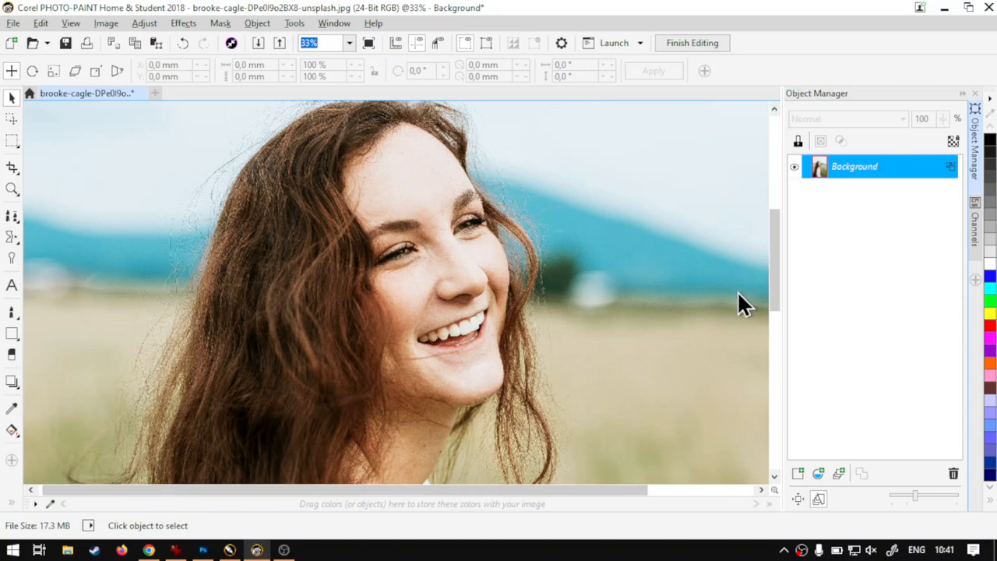
{"action": "mouse_move", "coordinate": [773, 268]}
{"action": "left_mouse_down"}
{"action": "mouse_move", "coordinate": [778, 222]}
{"action": "mouse_move", "coordinate": [771, 305]}
{"action": "mouse_move", "coordinate": [772, 263]}
{"action": "left_mouse_up"}
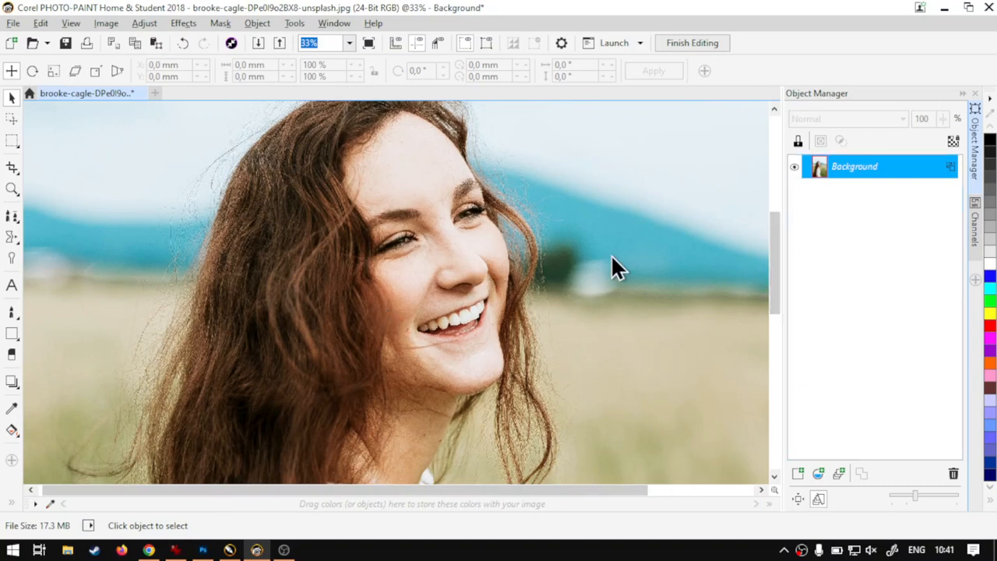
{"action": "scroll", "coordinate": [574, 300], "scroll_direction": "down", "scroll_amount": 1}
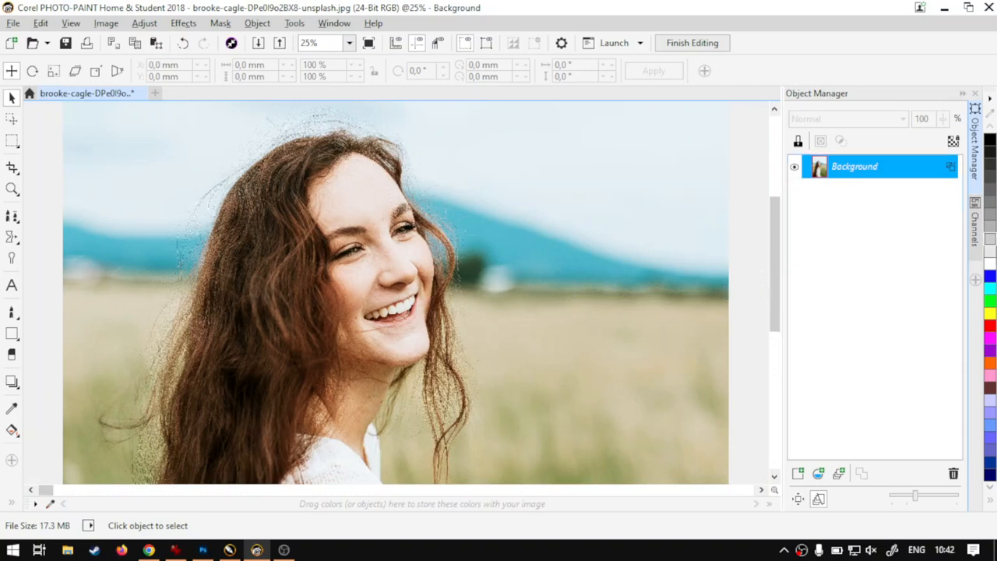
{"action": "left_click", "coordinate": [976, 226]}
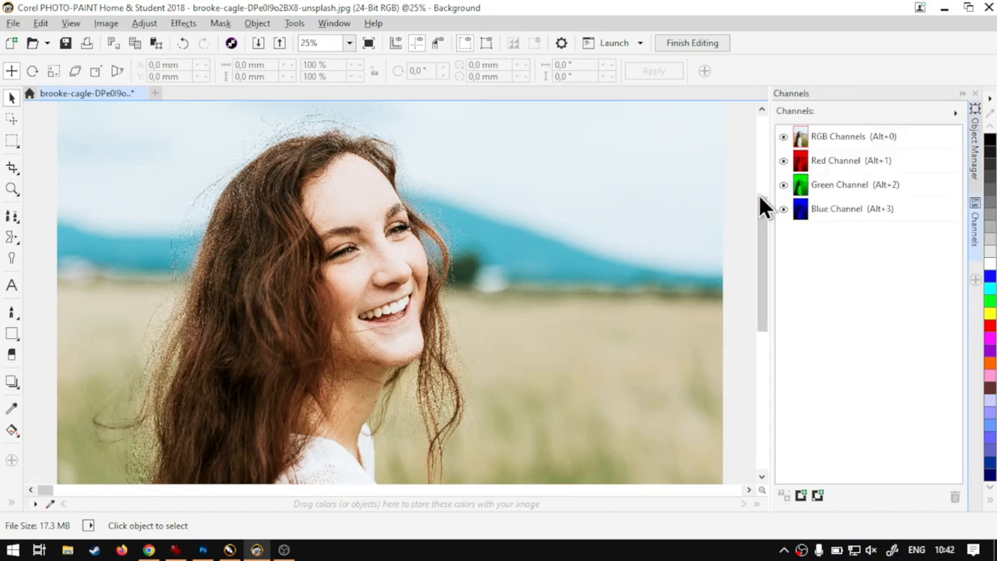
{"action": "left_click", "coordinate": [845, 162]}
{"action": "left_click", "coordinate": [843, 185]}
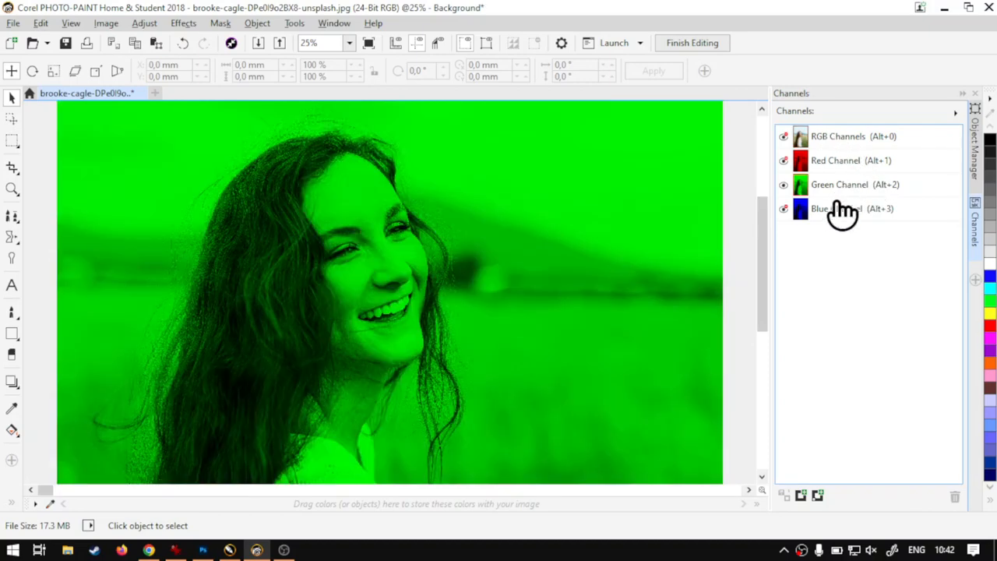
{"action": "left_click", "coordinate": [837, 209]}
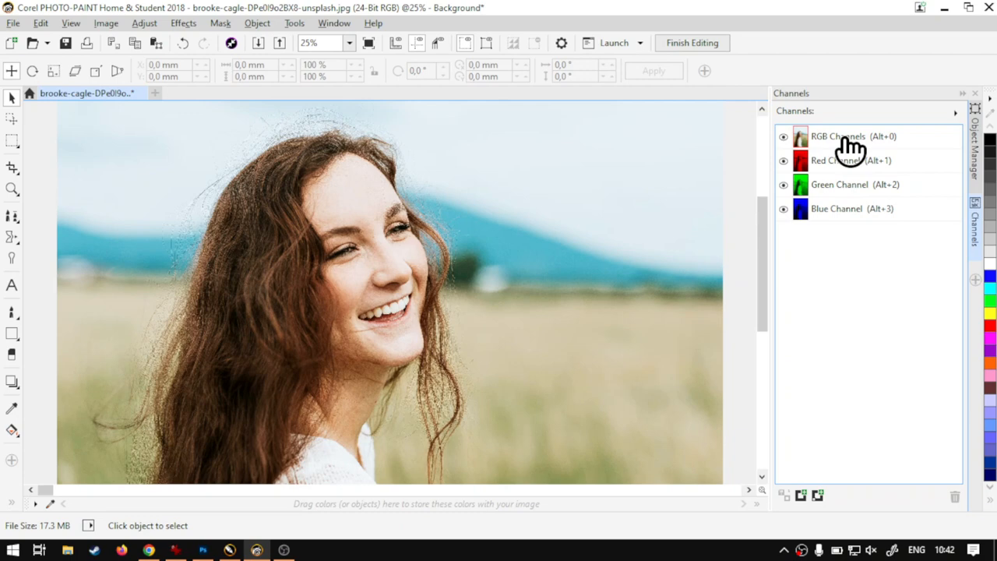
{"action": "left_click", "coordinate": [845, 139]}
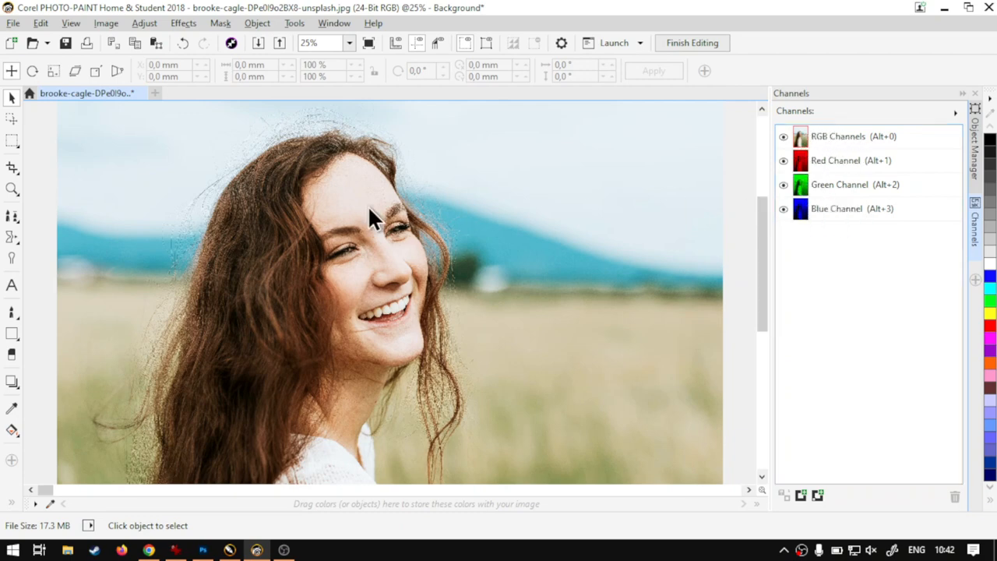
Step: Convert the image to CMYK Color (32-bit)
{"action": "left_click", "coordinate": [106, 24]}
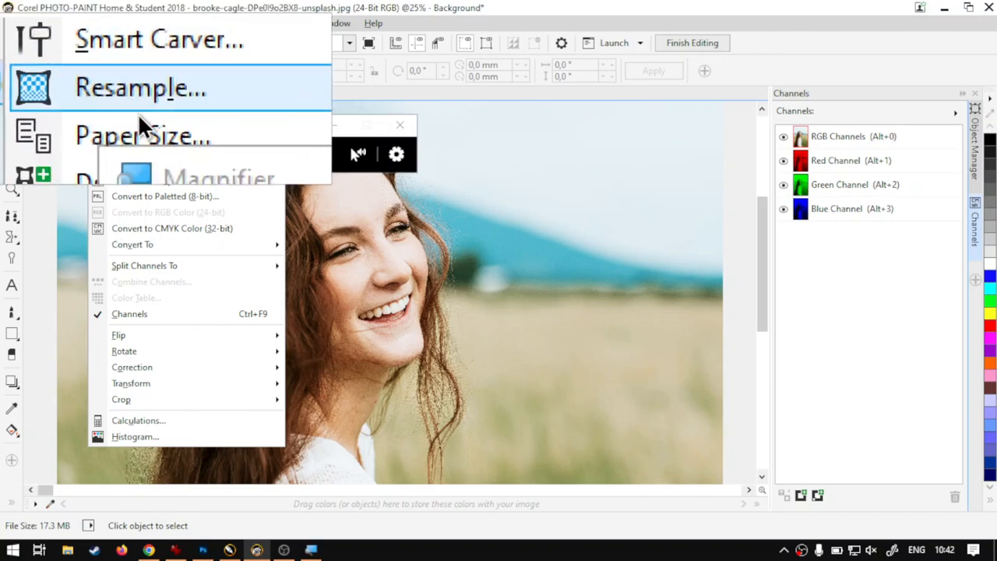
{"action": "left_click_drag", "start_coordinate": [158, 134], "coordinate": [557, 17]}
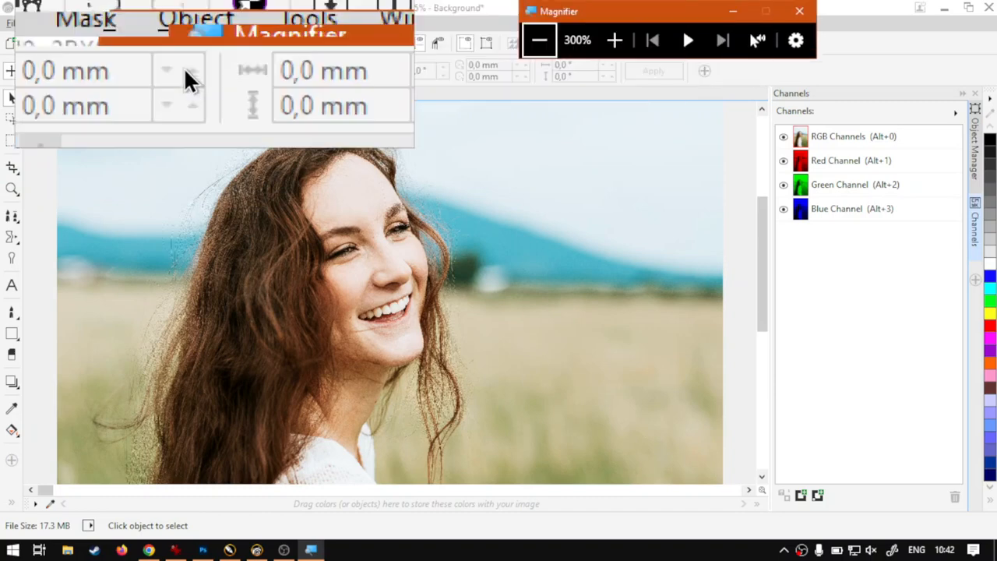
{"action": "left_click", "coordinate": [106, 23]}
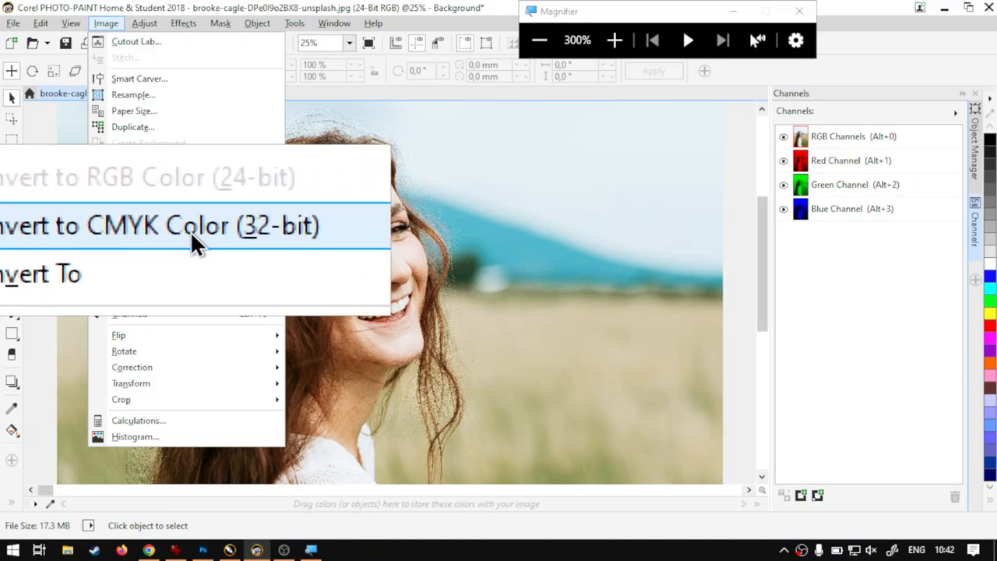
{"action": "key", "text": "super+Escape"}
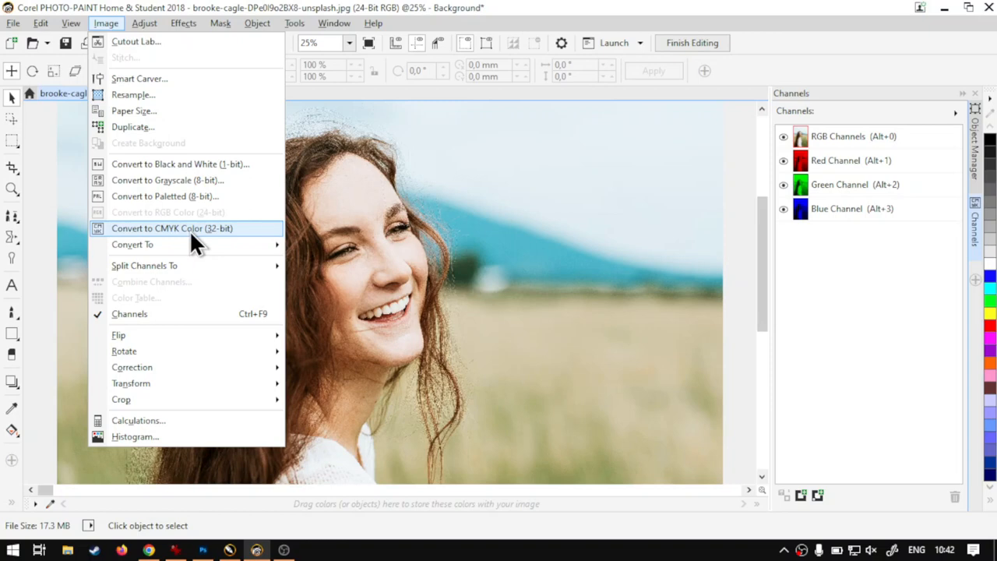
{"action": "left_click", "coordinate": [189, 229]}
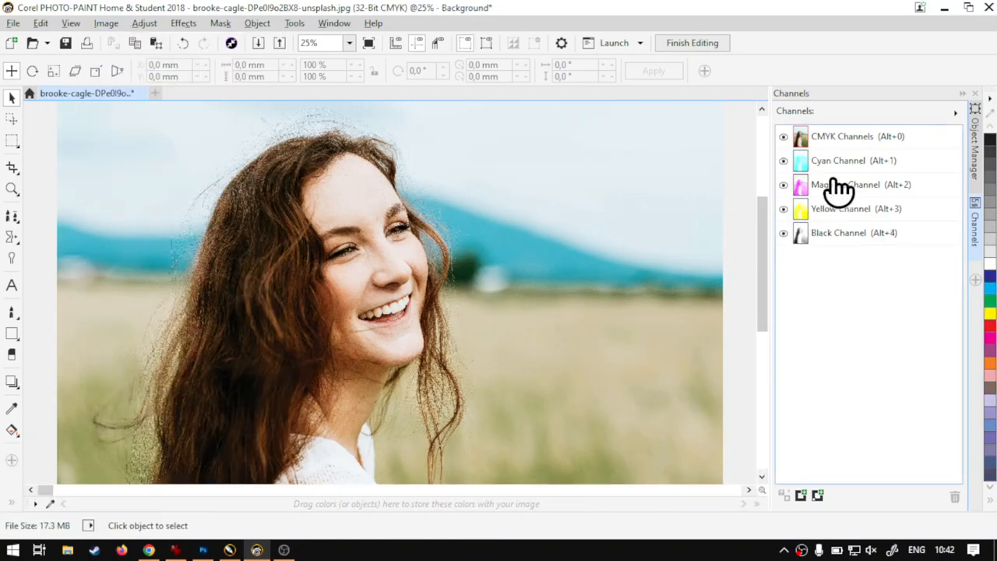
Step: Inspect the cyan, magenta, yellow and black channels one at a time and return to the combined CMYK view
{"action": "left_click", "coordinate": [840, 161]}
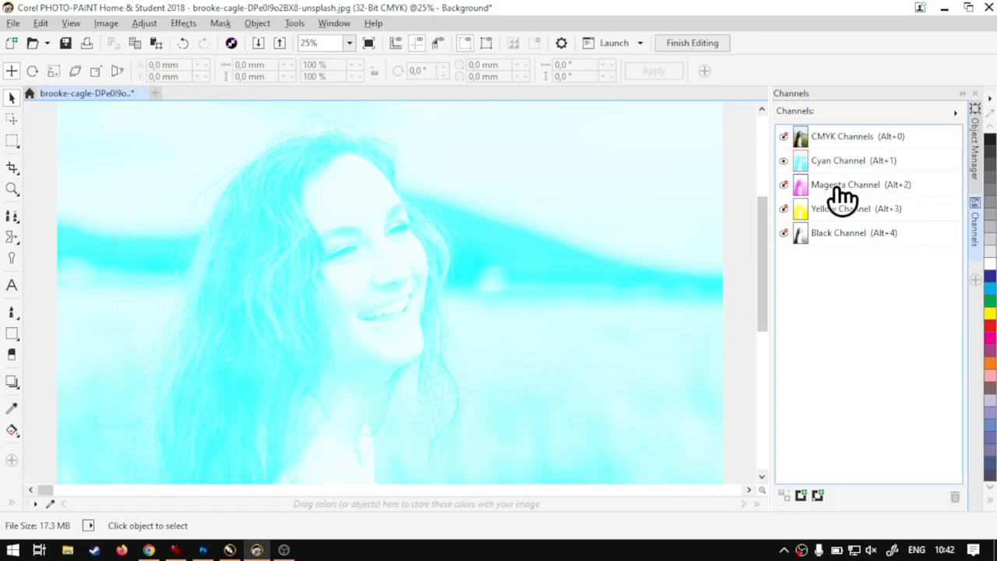
{"action": "left_click", "coordinate": [838, 187]}
{"action": "left_click", "coordinate": [837, 208]}
{"action": "left_click", "coordinate": [832, 233]}
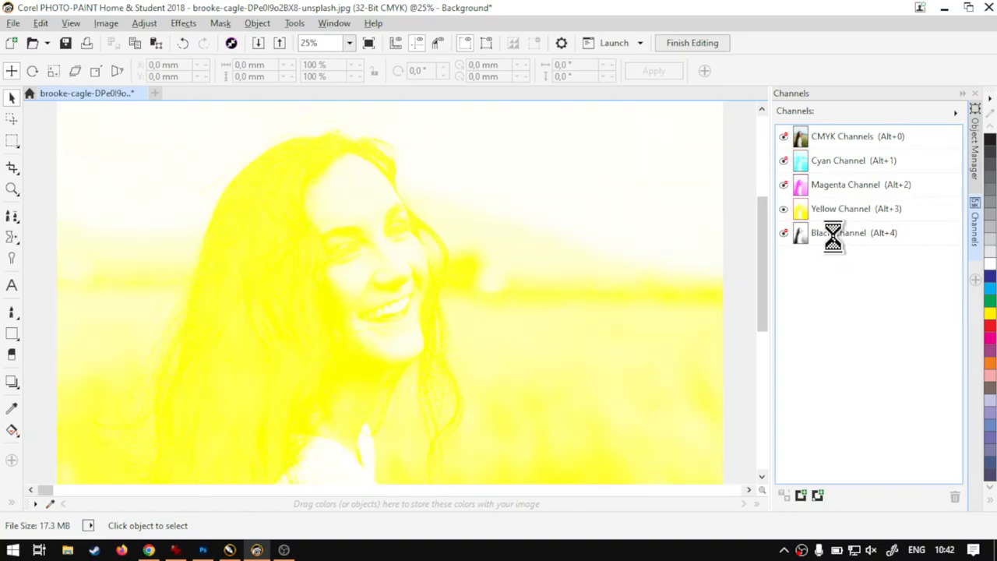
{"action": "left_click", "coordinate": [855, 137]}
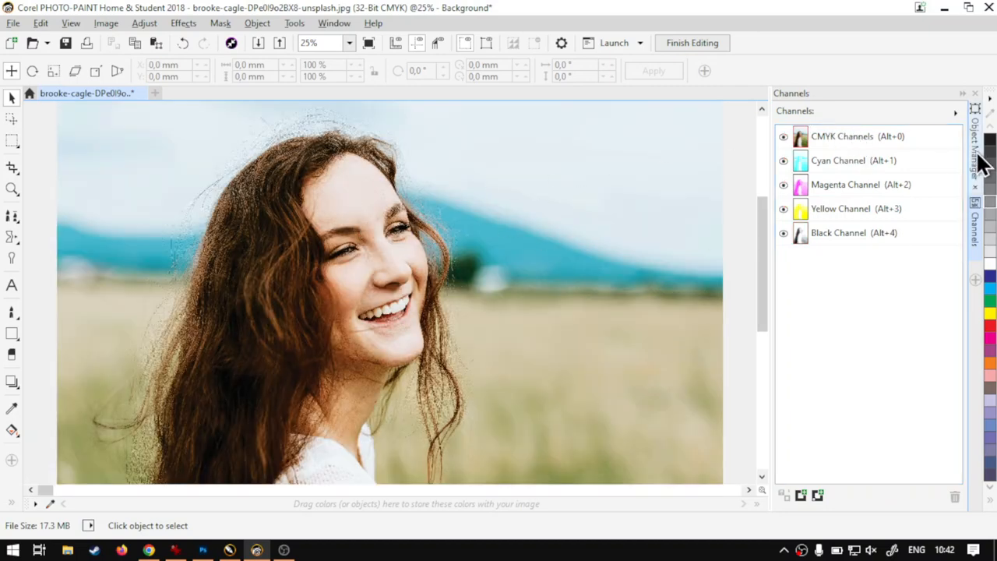
Step: Clear the contents of the Black channel and display all CMYK channels together again
{"action": "left_click", "coordinate": [857, 234]}
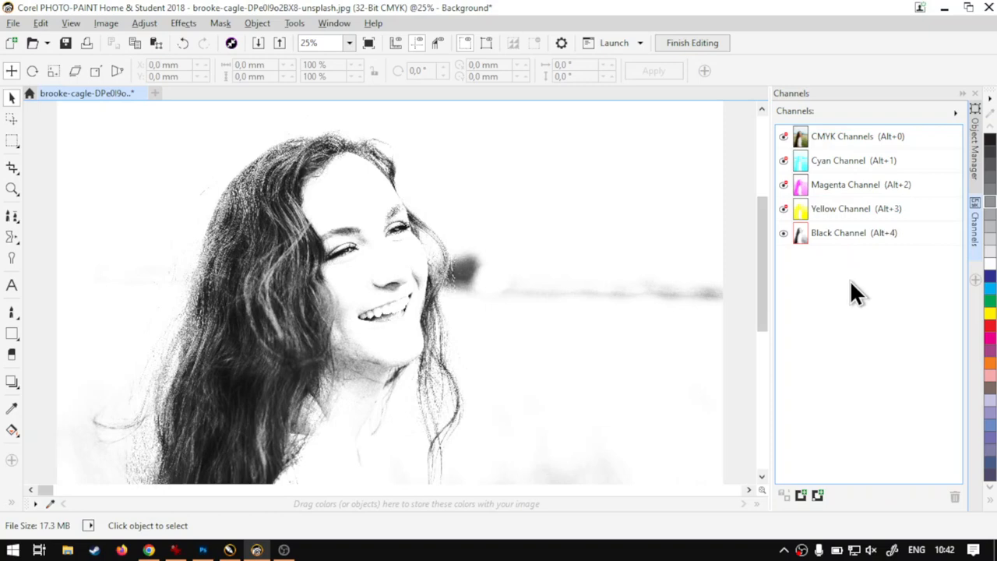
{"action": "key", "text": "Delete"}
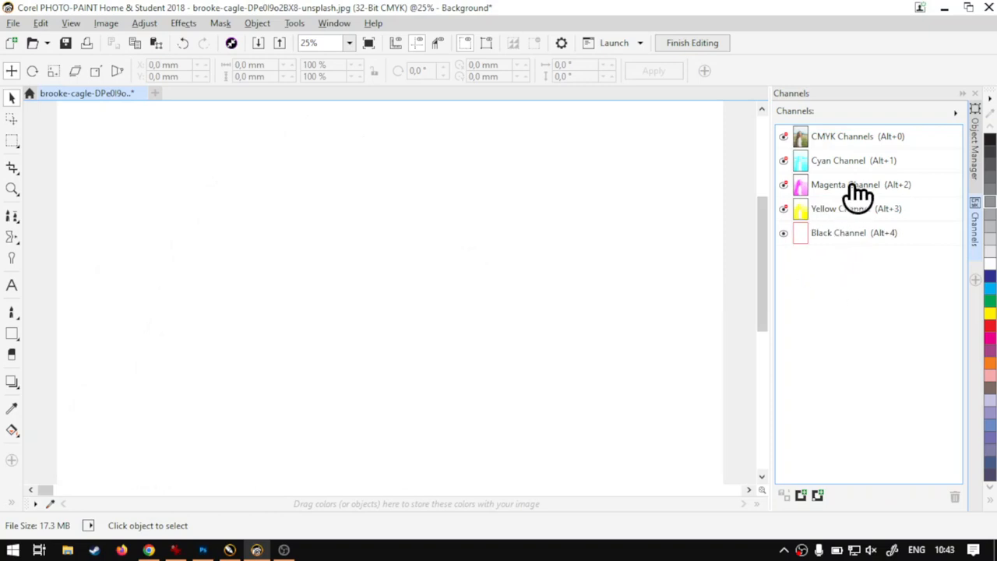
{"action": "left_click", "coordinate": [852, 137]}
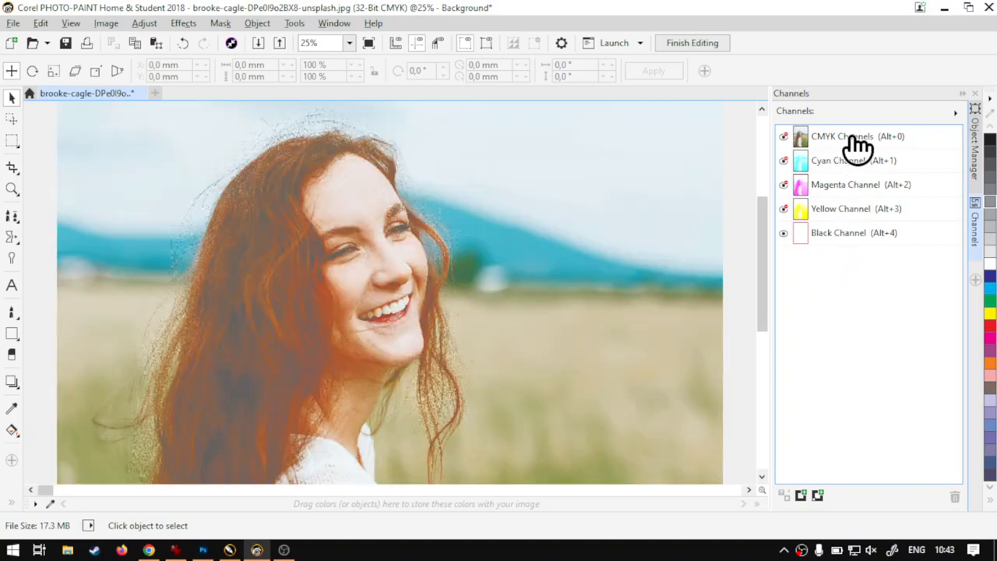
Step: Duplicate the Background as a new object above it
{"action": "left_click", "coordinate": [977, 164]}
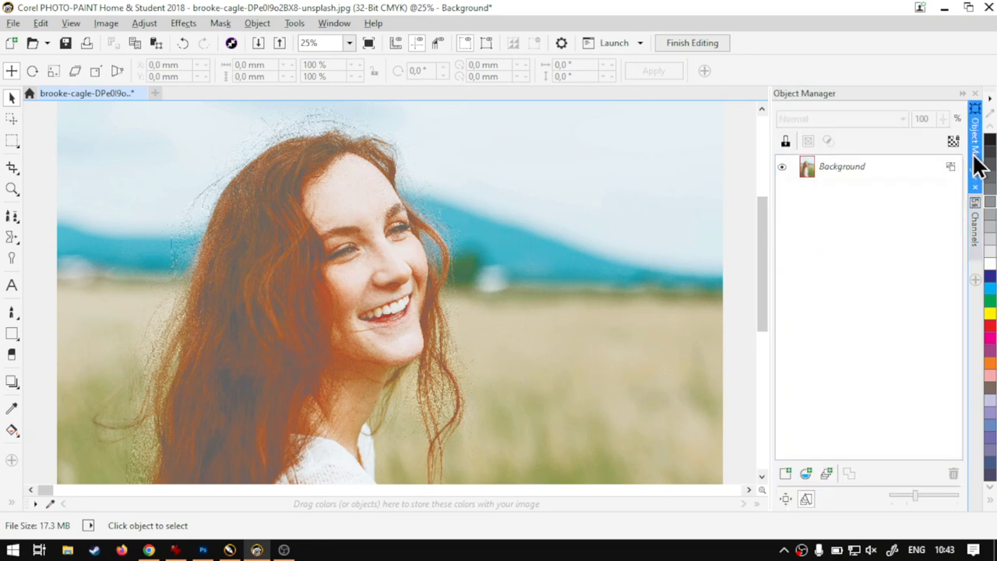
{"action": "left_click", "coordinate": [851, 167]}
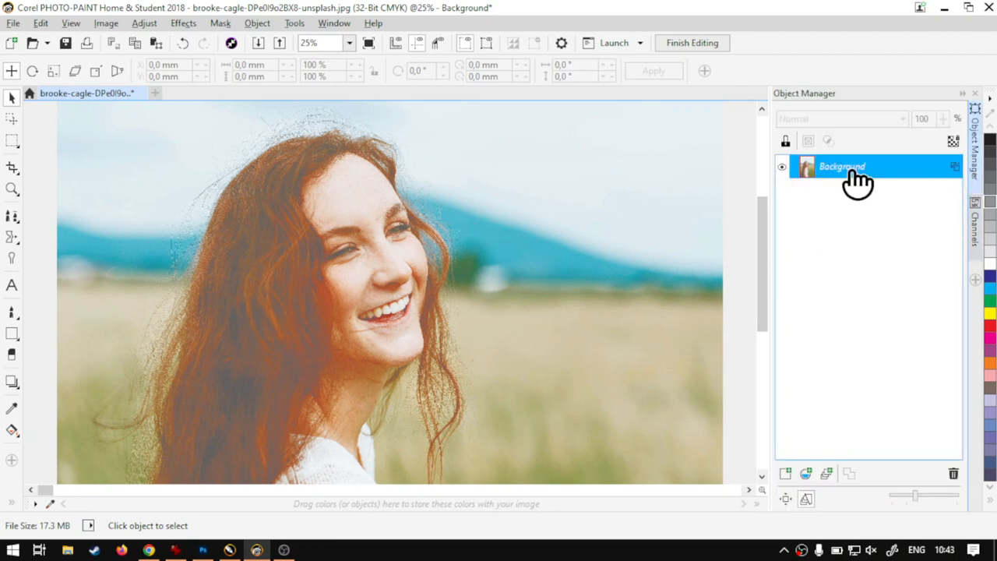
{"action": "left_click_drag", "start_coordinate": [759, 259], "coordinate": [763, 264]}
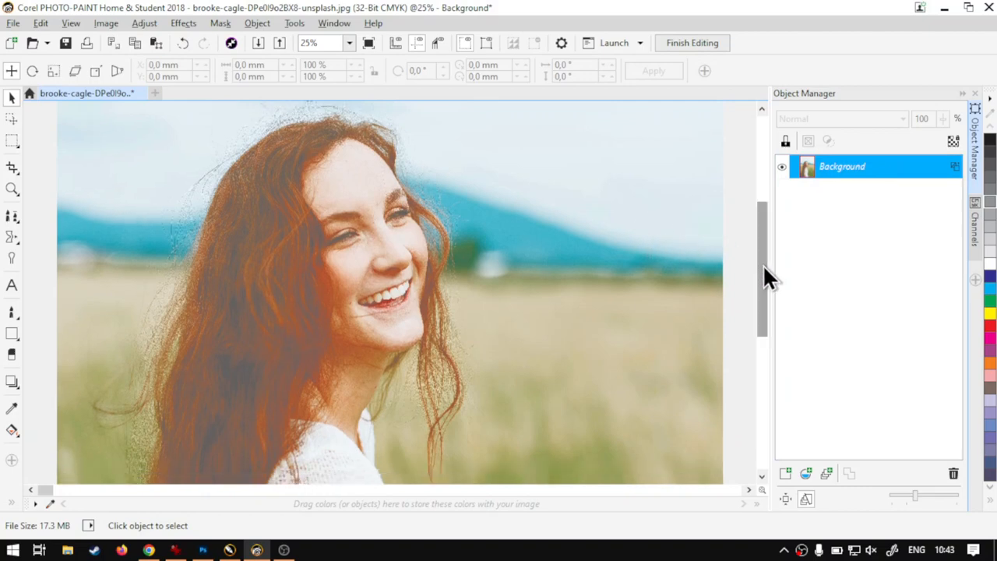
{"action": "right_click", "coordinate": [839, 171]}
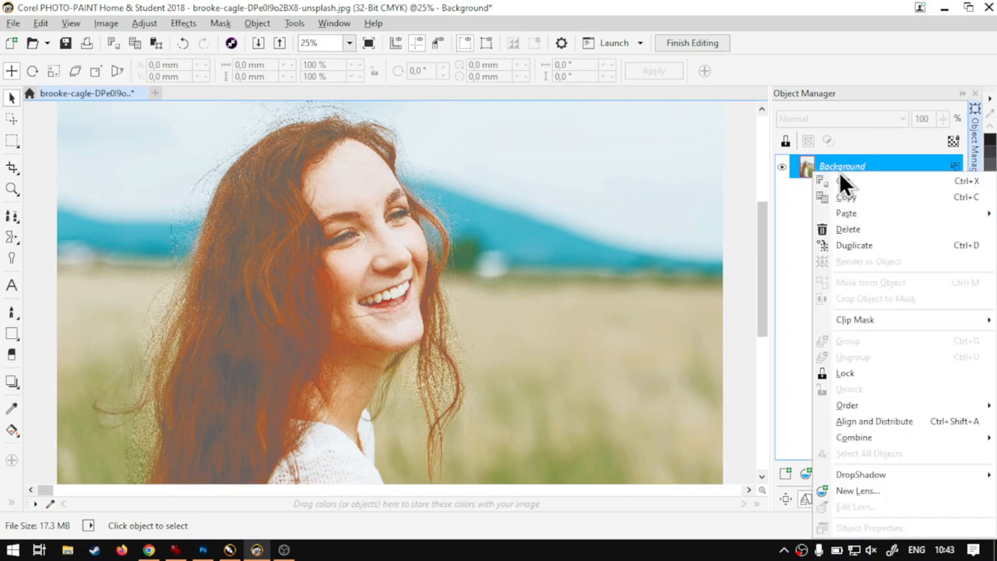
{"action": "left_click", "coordinate": [851, 245]}
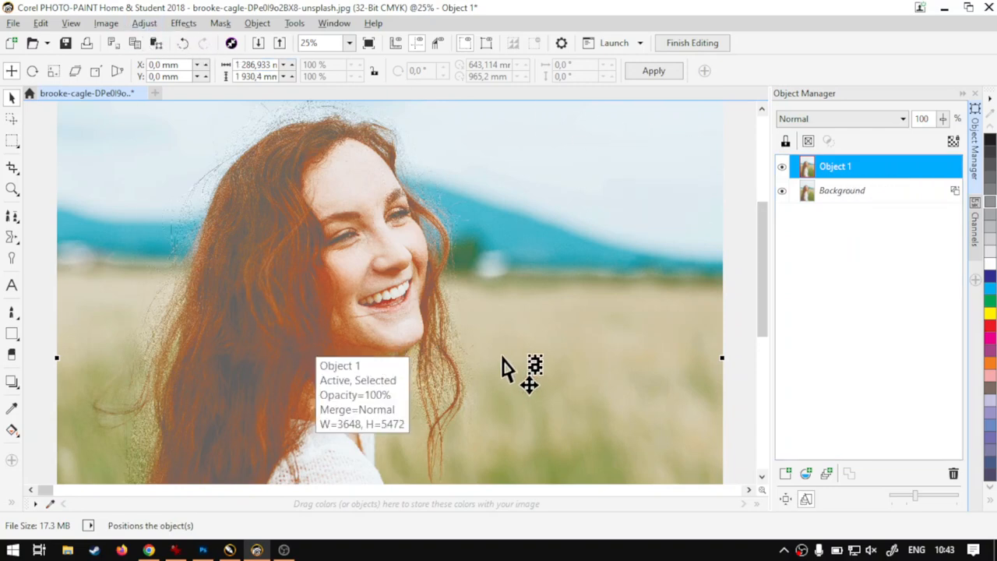
Step: Desaturate the duplicated object with Hue/Saturation/Lightness, setting the Master channel's saturation to -100
{"action": "left_click", "coordinate": [145, 24]}
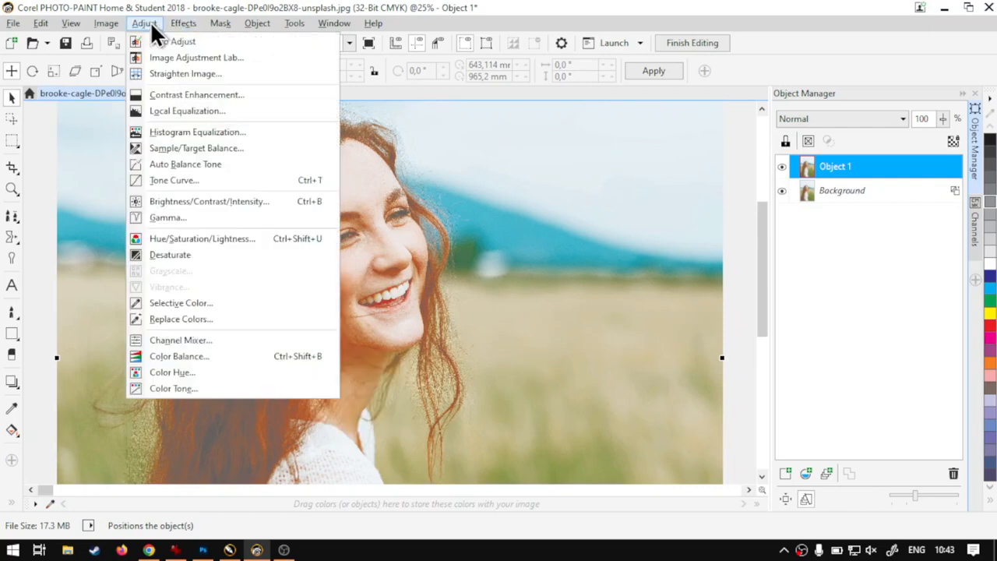
{"action": "left_click", "coordinate": [233, 238]}
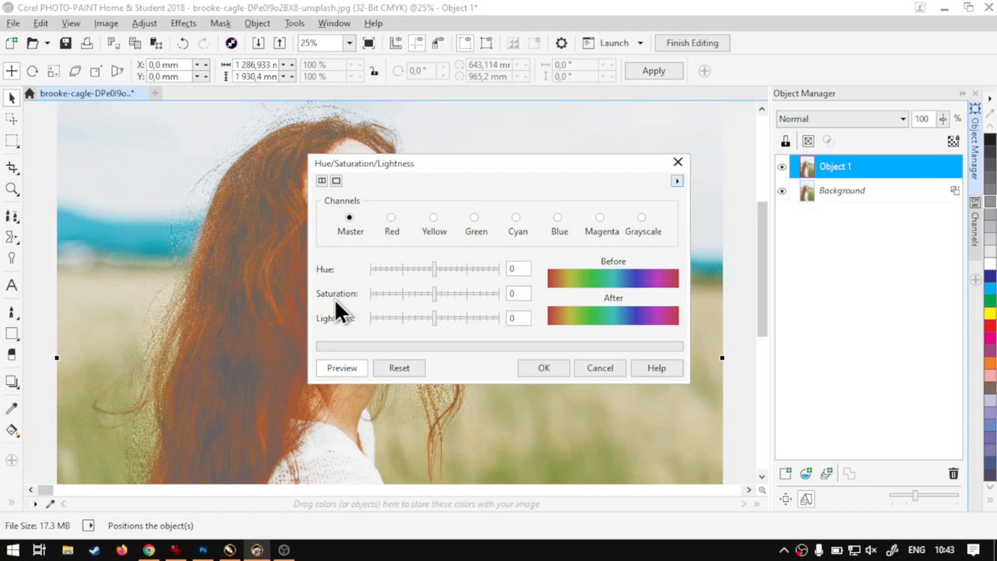
{"action": "key", "text": "super+plus"}
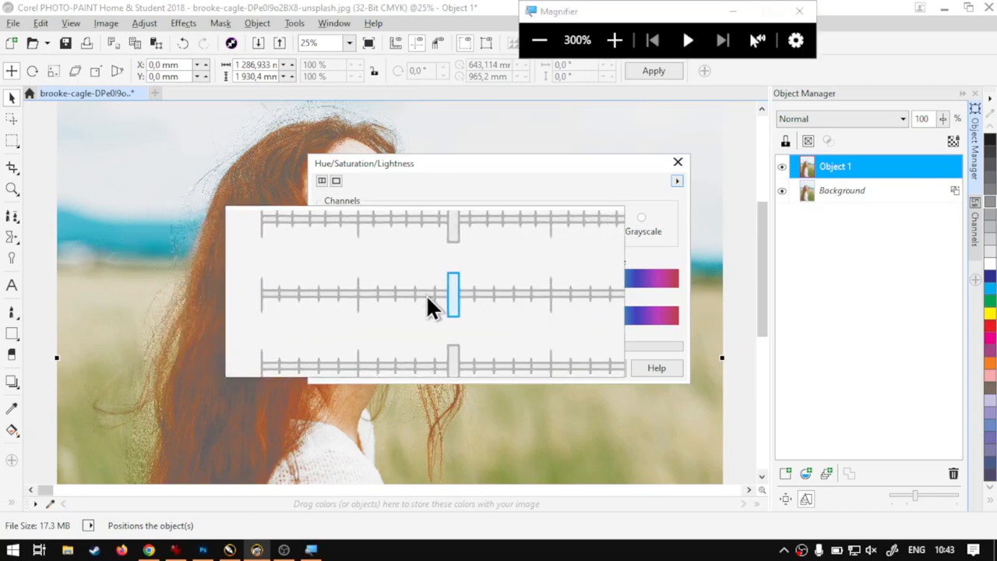
{"action": "left_click_drag", "start_coordinate": [435, 297], "coordinate": [361, 296]}
{"action": "key", "text": "super+Escape"}
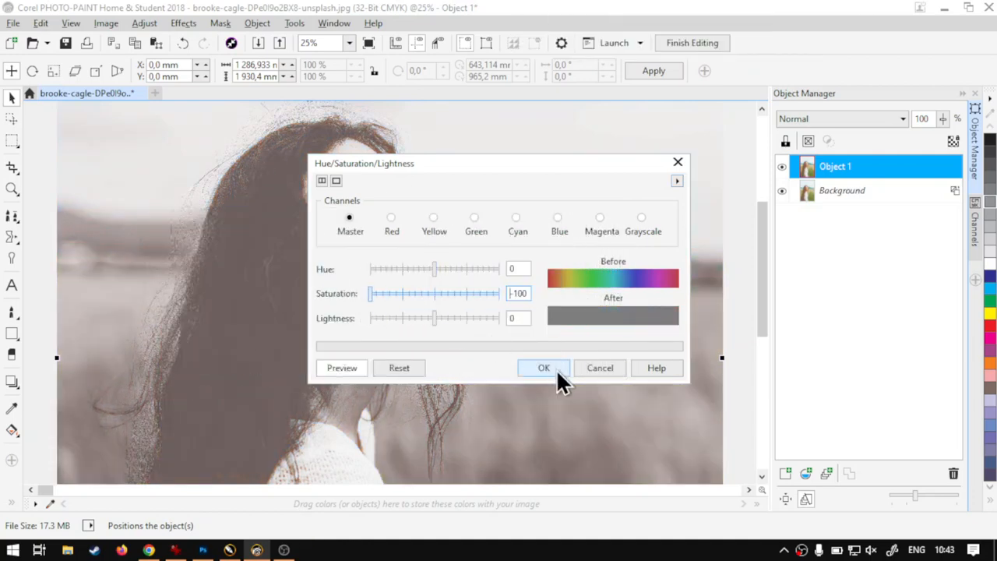
{"action": "left_click", "coordinate": [556, 369]}
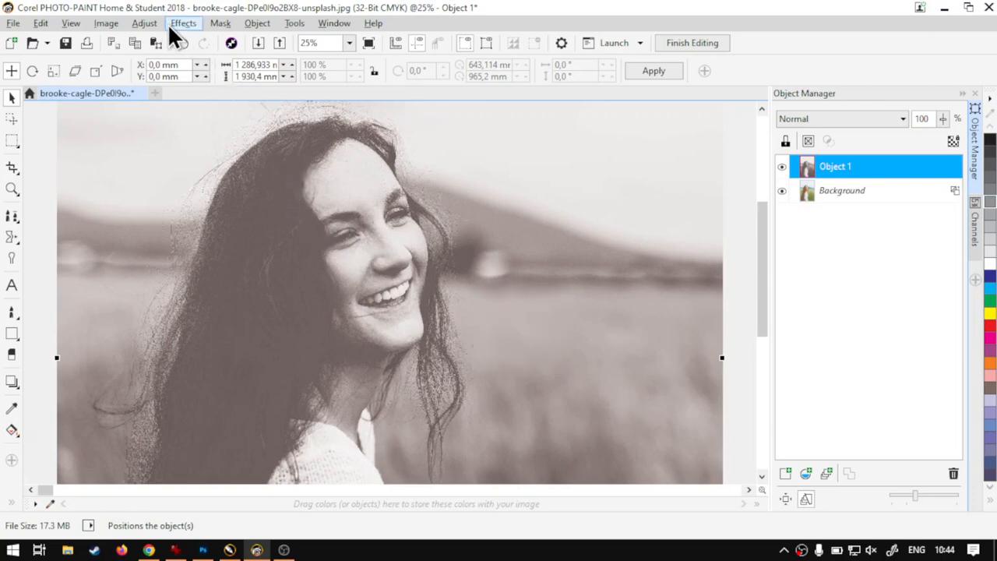
Step: Lighten the desaturated duplicate with a Tone Curve on the CMYK channel, bending the curve down through a point at X 179, Y 103
{"action": "left_click", "coordinate": [144, 22]}
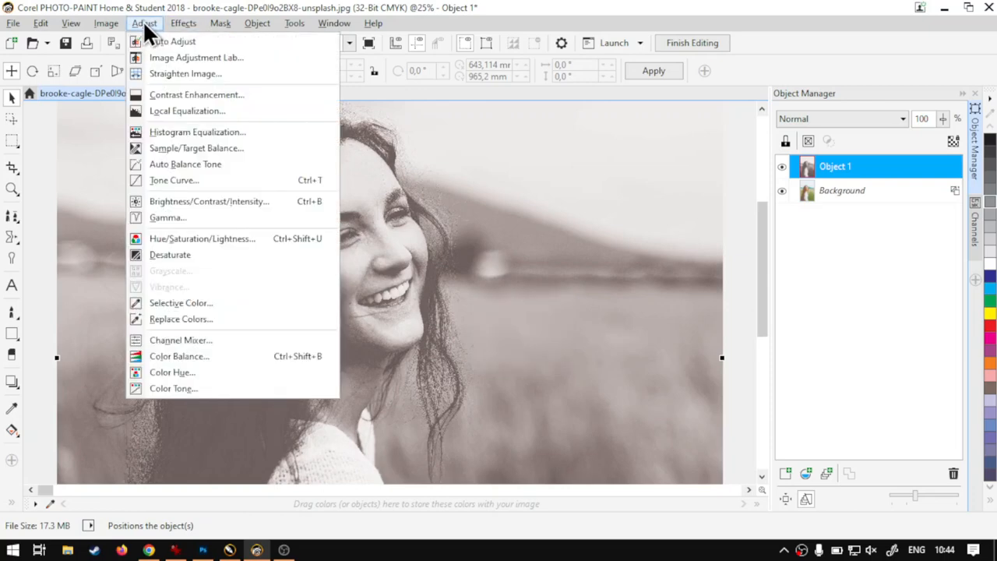
{"action": "left_click", "coordinate": [185, 183]}
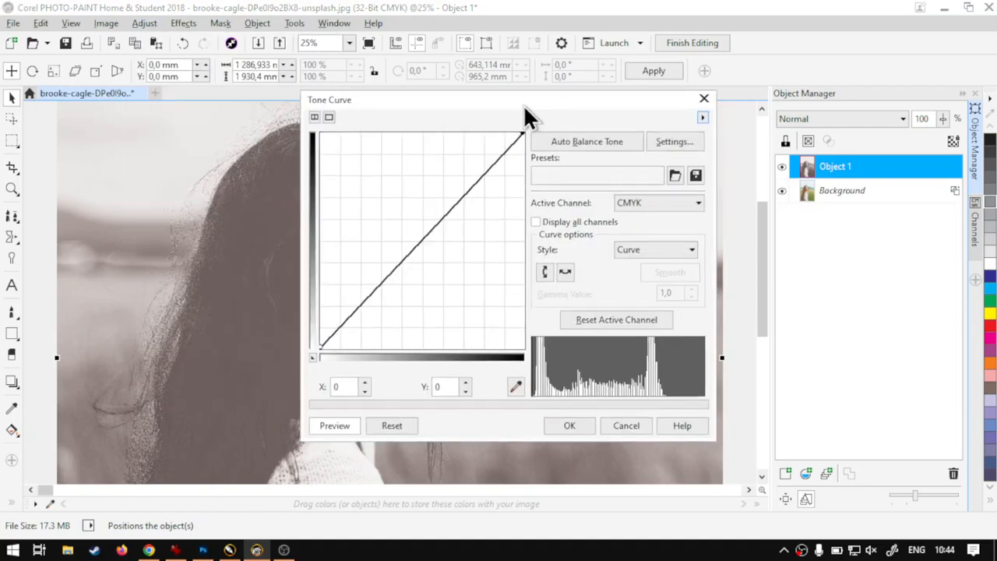
{"action": "left_click_drag", "start_coordinate": [524, 106], "coordinate": [716, 75]}
{"action": "left_click_drag", "start_coordinate": [642, 182], "coordinate": [649, 231]}
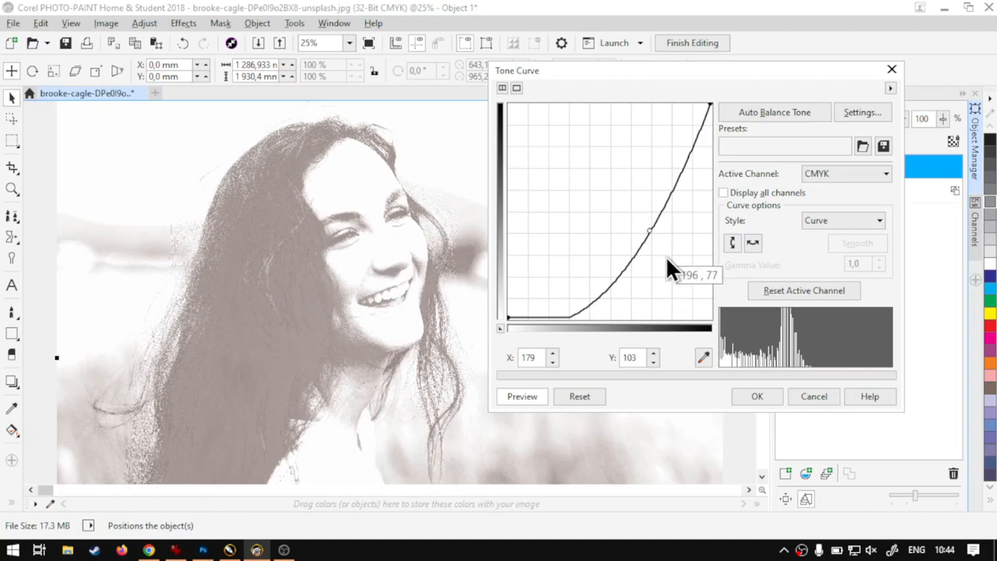
{"action": "left_click", "coordinate": [753, 397]}
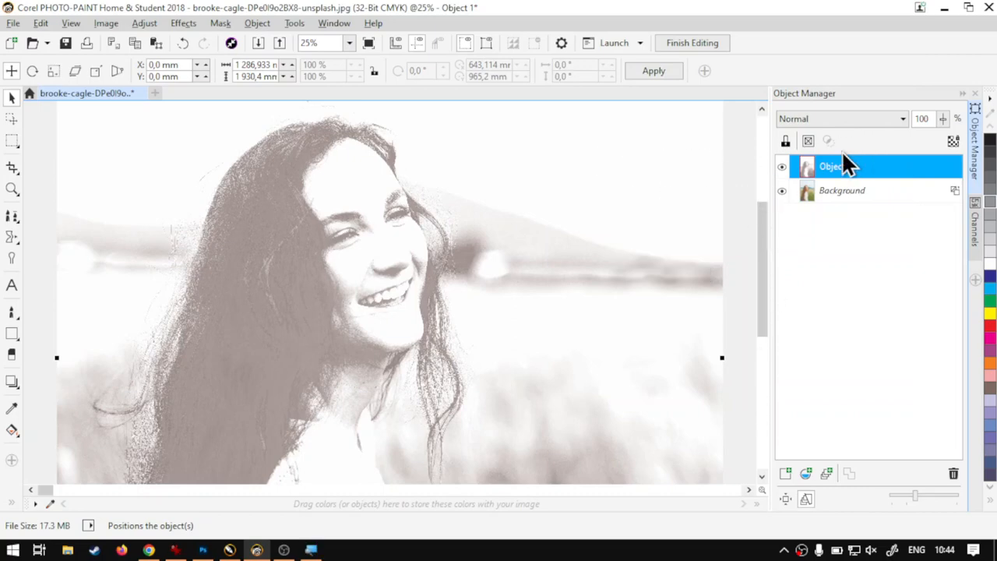
Step: Set the merge mode of the desaturated duplicate above the Background to Multiply
{"action": "key", "text": "super+plus"}
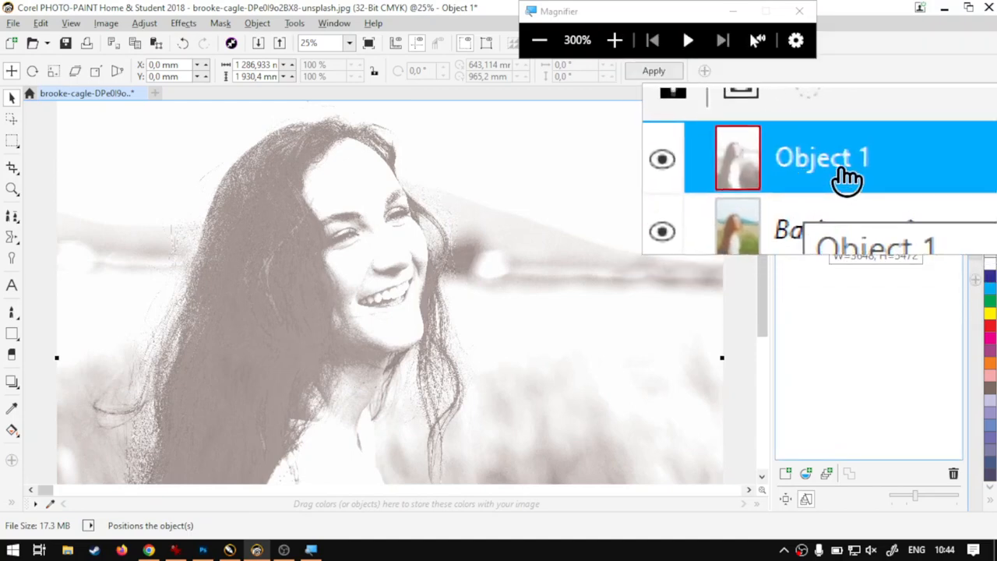
{"action": "left_click", "coordinate": [806, 117]}
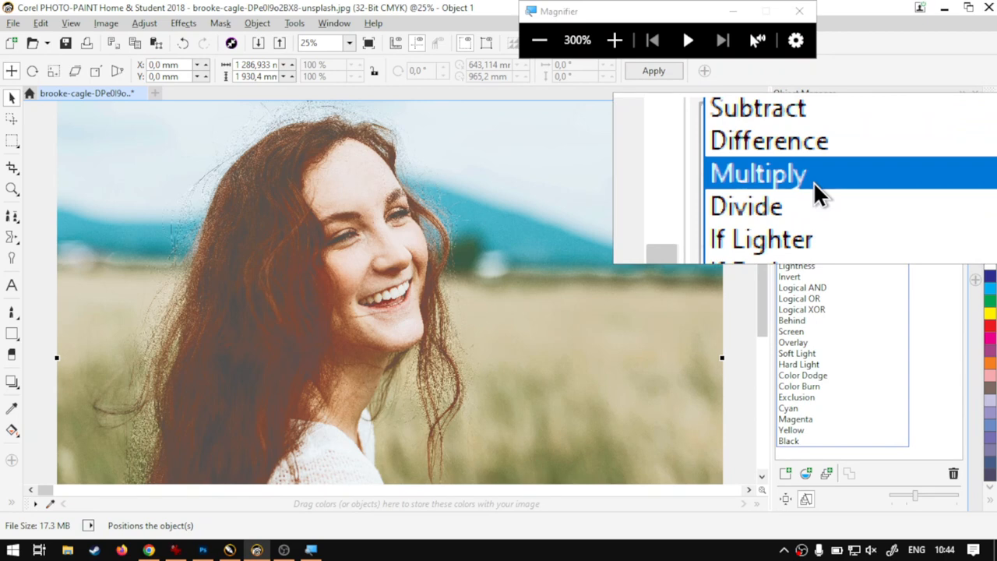
{"action": "left_click", "coordinate": [815, 185]}
{"action": "key", "text": "super+Escape"}
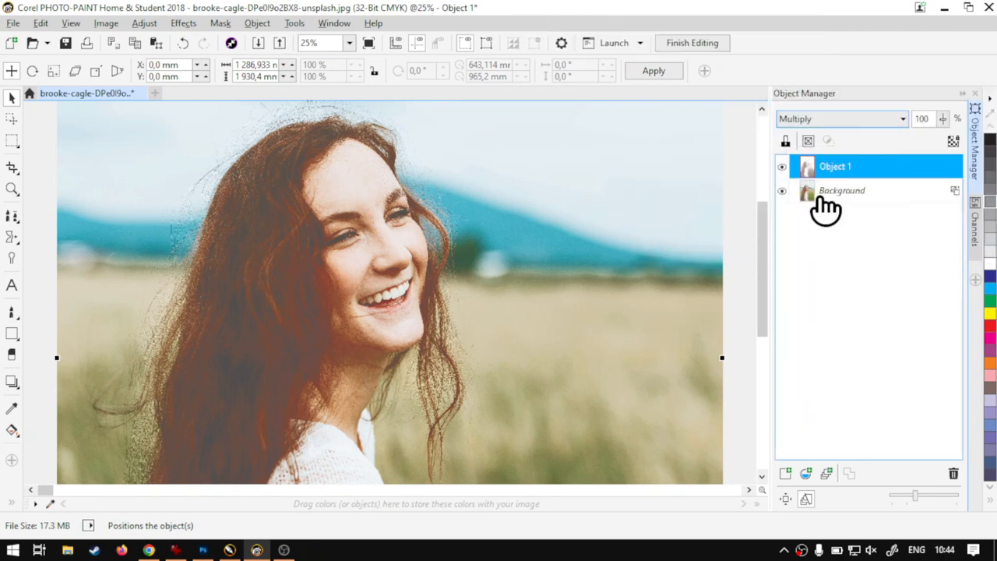
Step: Toggle the visibility of the desaturated Multiply object off and on to compare the portrait with and without it
{"action": "left_click", "coordinate": [781, 166]}
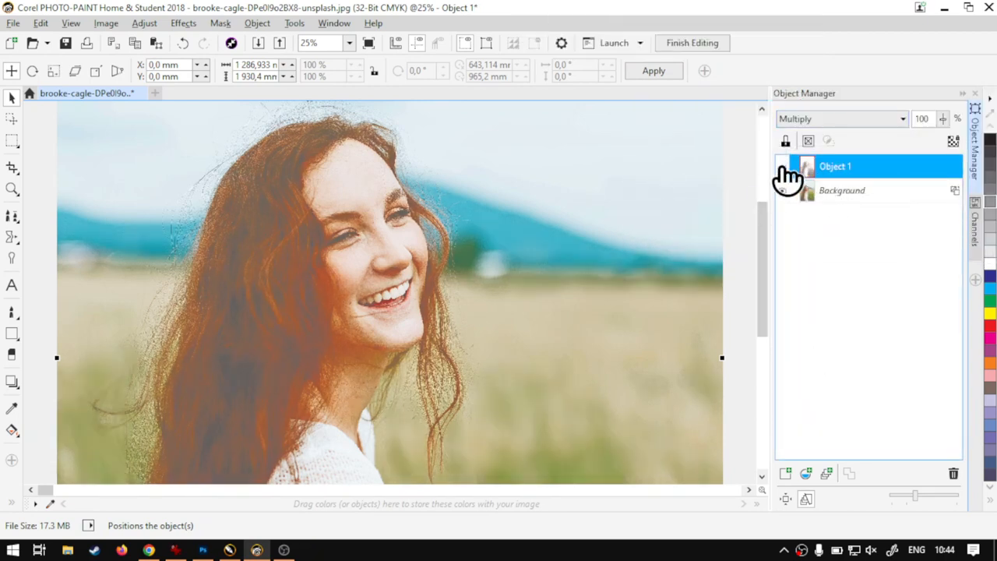
{"action": "left_click", "coordinate": [782, 166]}
{"action": "left_click", "coordinate": [782, 166]}
{"action": "left_click", "coordinate": [782, 166]}
{"action": "left_click", "coordinate": [782, 166]}
{"action": "left_click", "coordinate": [782, 166]}
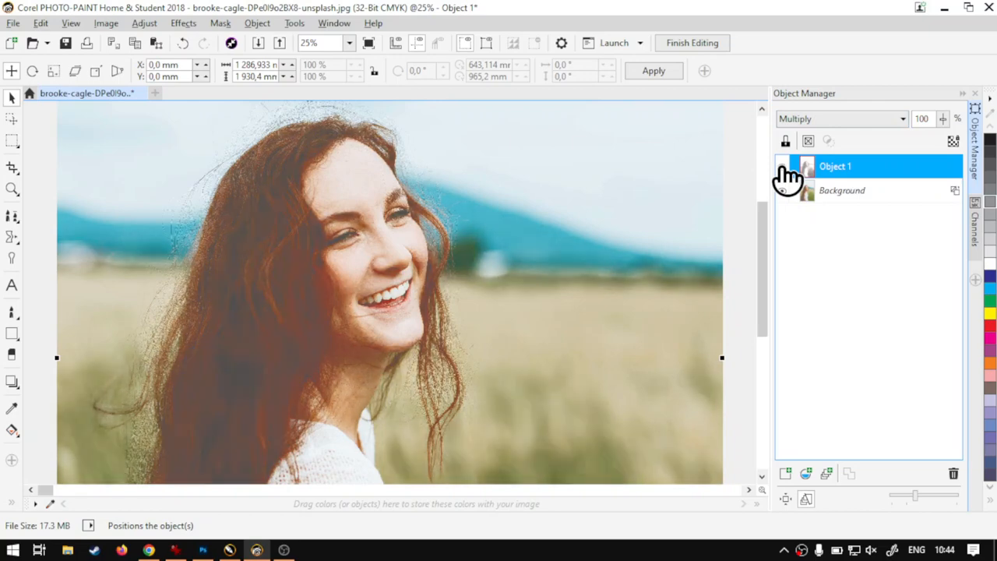
Step: Duplicate the desaturated Multiply object and compare the portrait with the new copy hidden and shown
{"action": "right_click", "coordinate": [855, 172]}
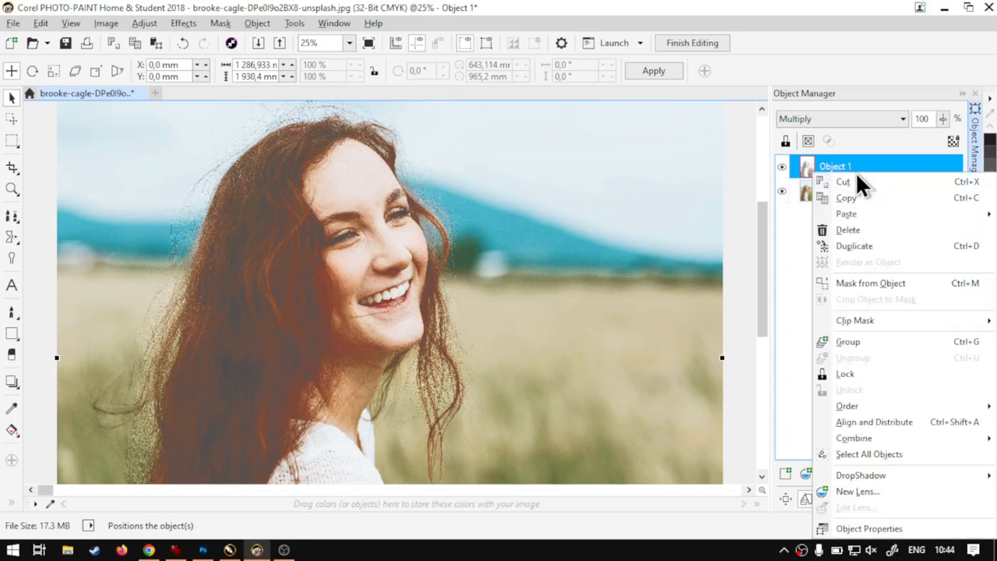
{"action": "left_click", "coordinate": [859, 242]}
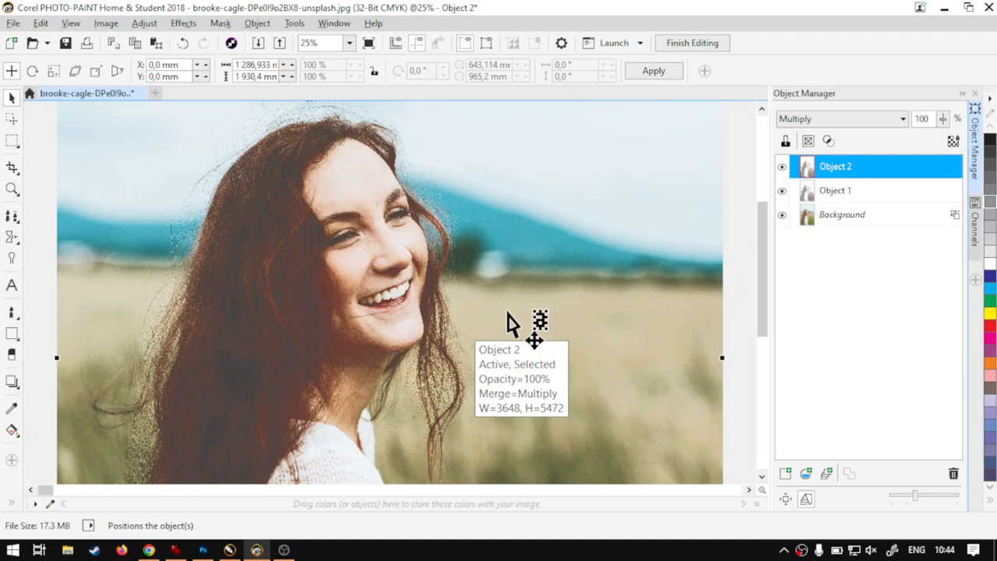
{"action": "left_click", "coordinate": [781, 166]}
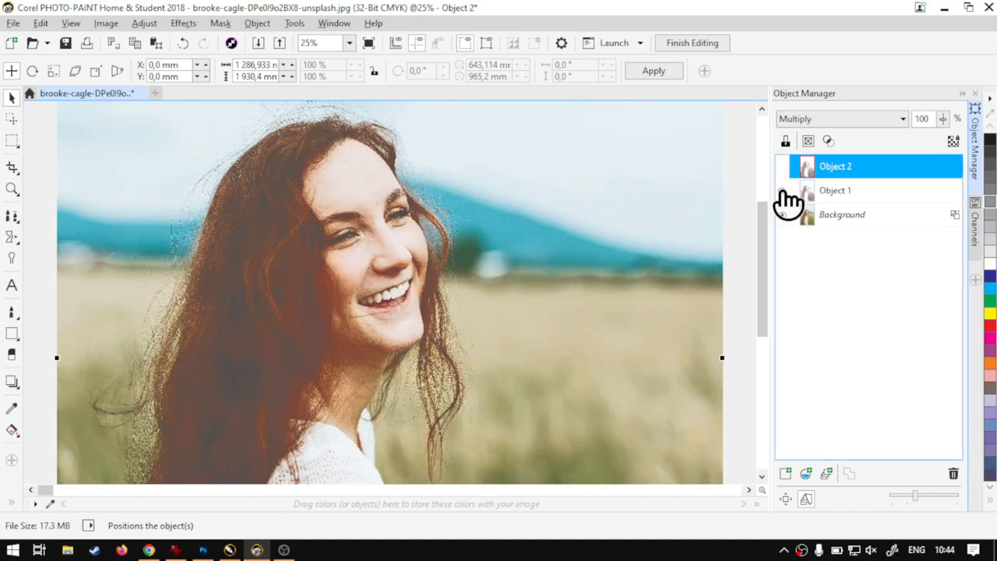
{"action": "left_click", "coordinate": [781, 166]}
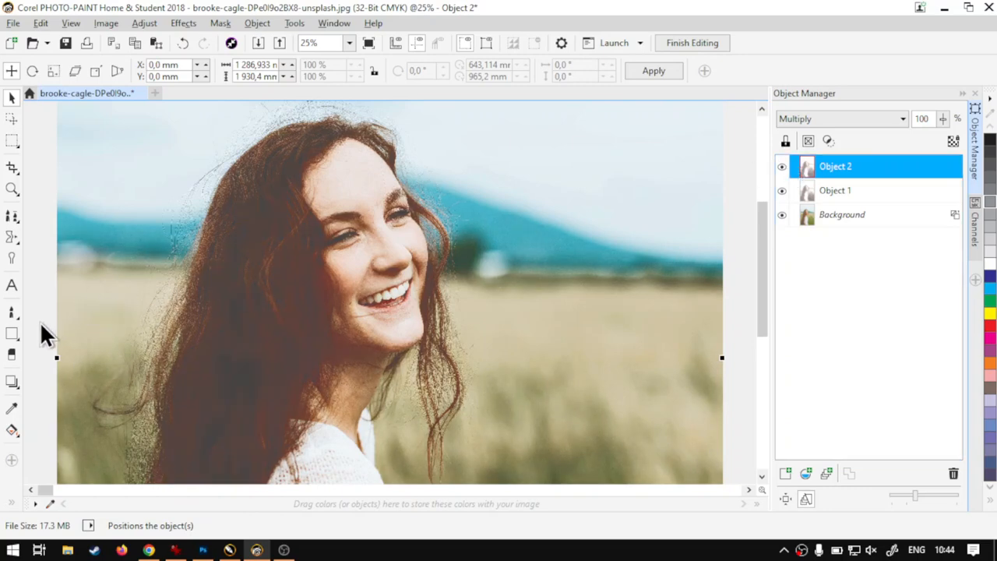
Step: Inspect the CMYK values of the hair and face with the Eyedropper, magnifying the read-out at 300%
{"action": "left_click", "coordinate": [12, 407]}
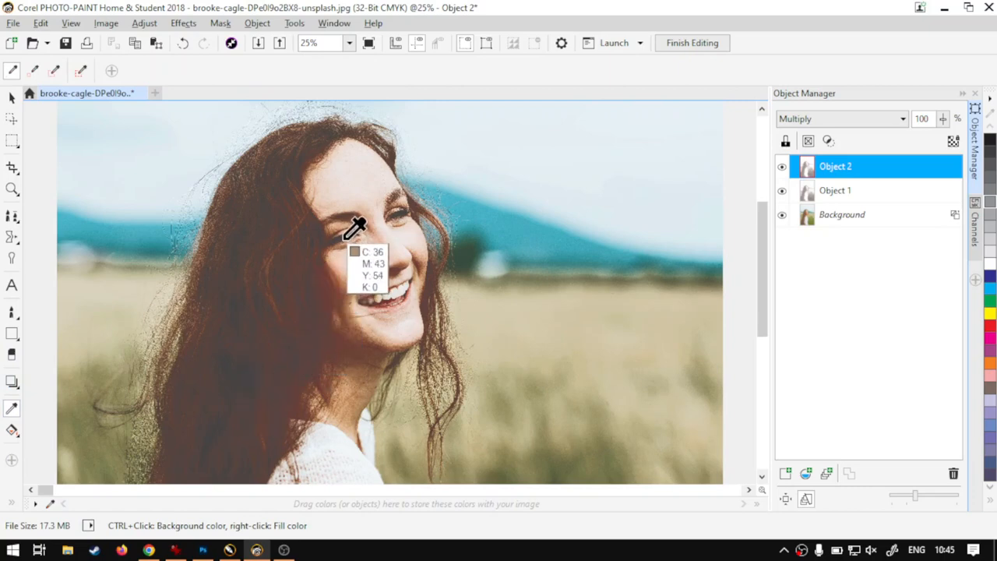
{"action": "key", "text": "super+plus"}
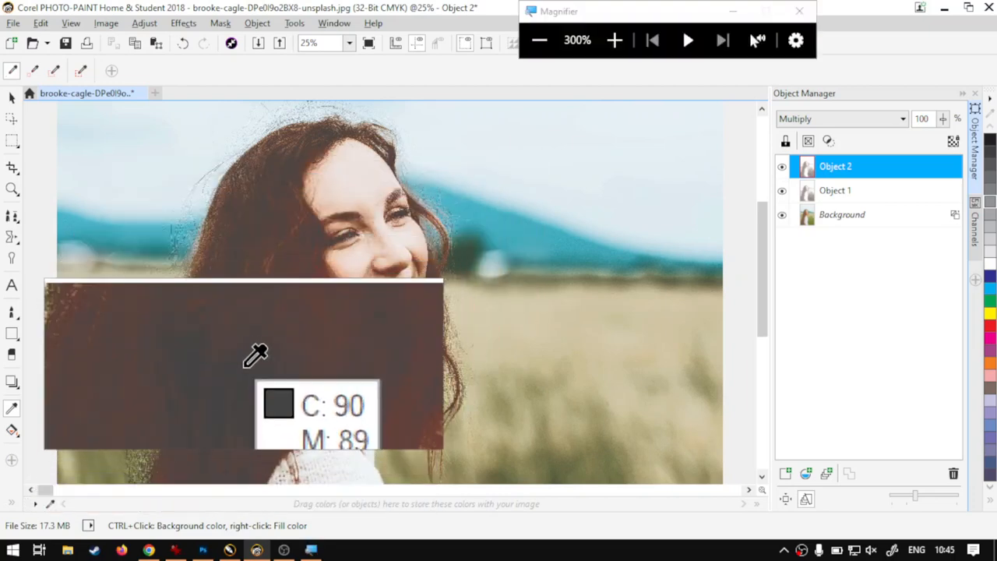
{"action": "key", "text": "super+Escape"}
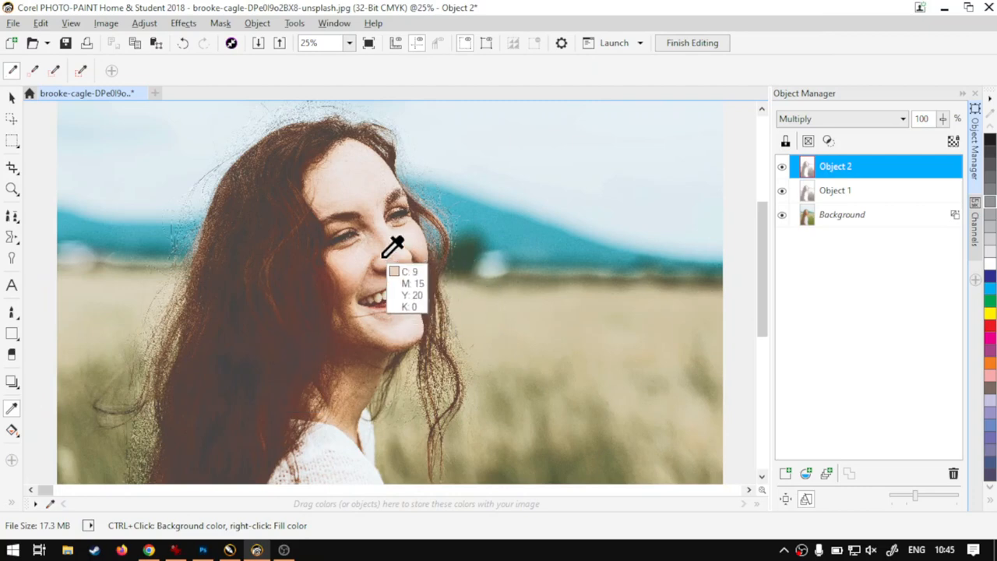
{"action": "left_click", "coordinate": [9, 99]}
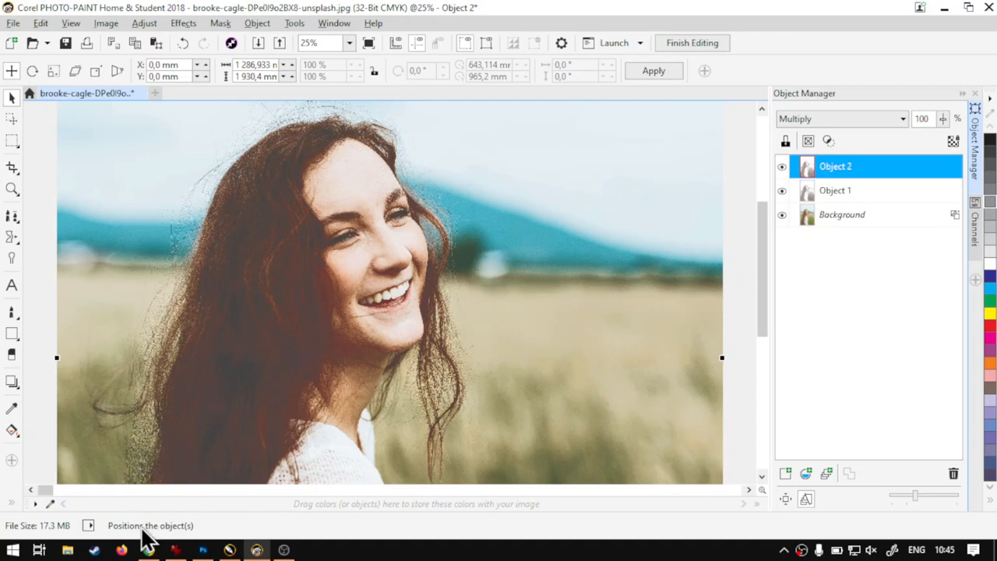
Step: Switch to Chrome to view the softwaretraining.co.za home page
{"action": "left_click", "coordinate": [148, 550]}
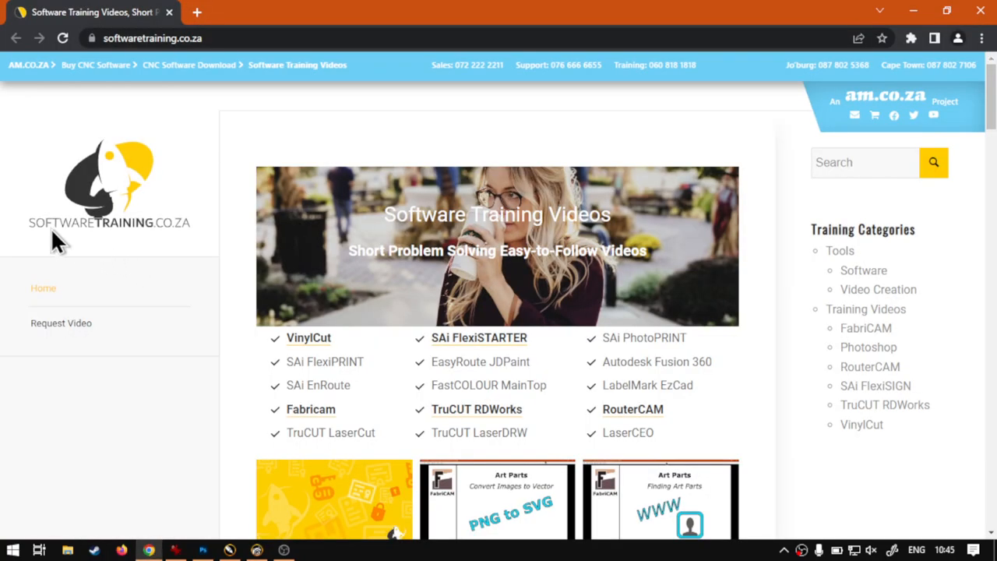